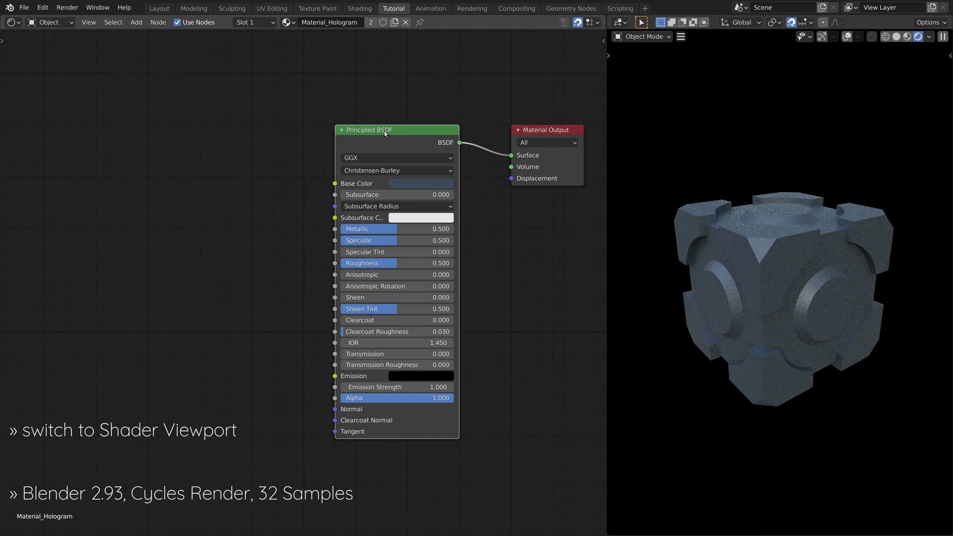
Delete the Principled BSDF node and place a Noise Texture node.
{"action": "key", "text": "Delete"}
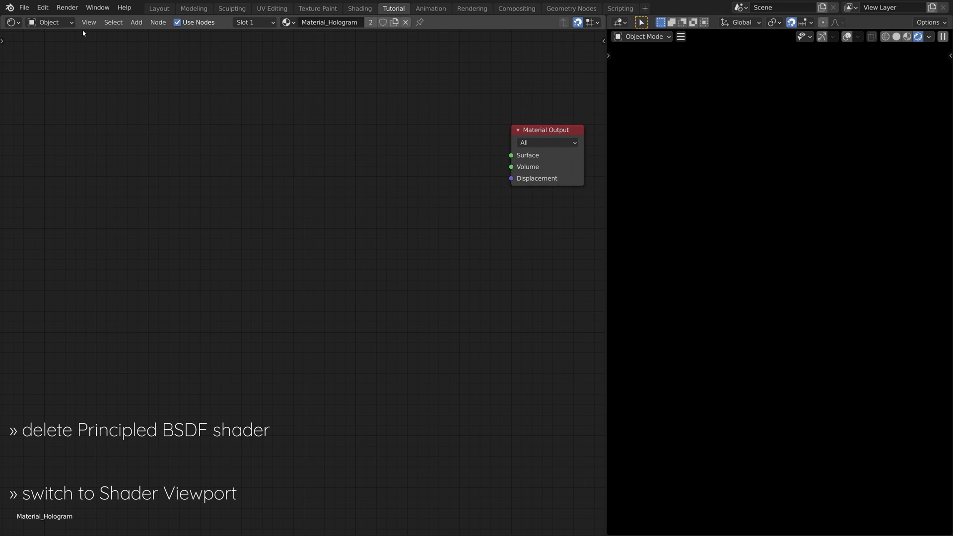
{"action": "left_click", "coordinate": [156, 64]}
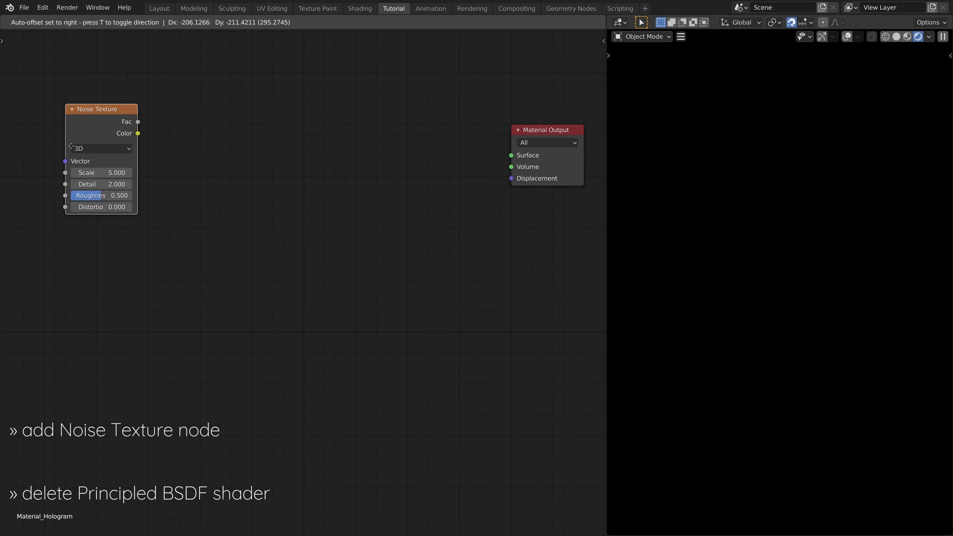
{"action": "left_click", "coordinate": [62, 157]}
Add a Math Add node and an Emission shader left of Material Output.
{"action": "key", "text": "shift+a"}
{"action": "left_click", "coordinate": [154, 33]}
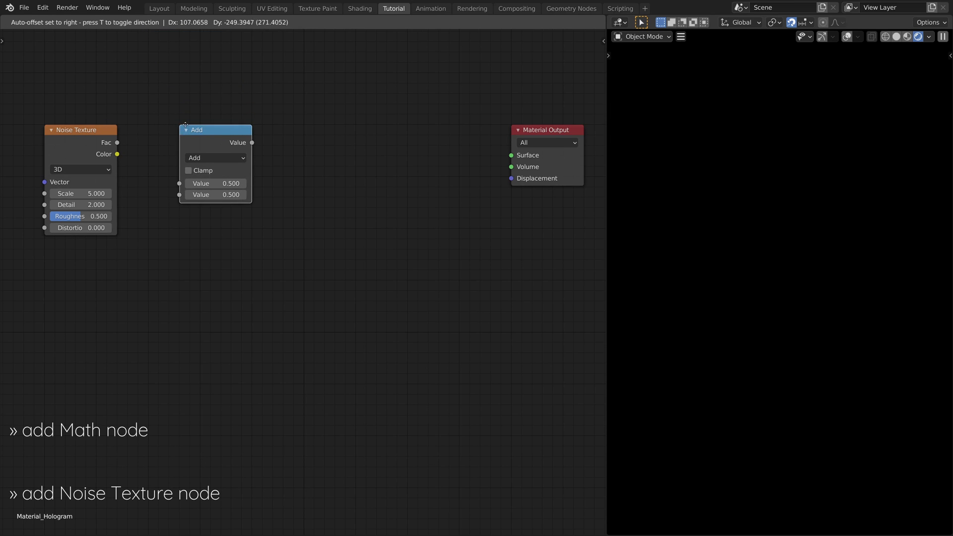
{"action": "left_click", "coordinate": [171, 127]}
{"action": "key", "text": "shift+a"}
{"action": "left_click", "coordinate": [145, 34]}
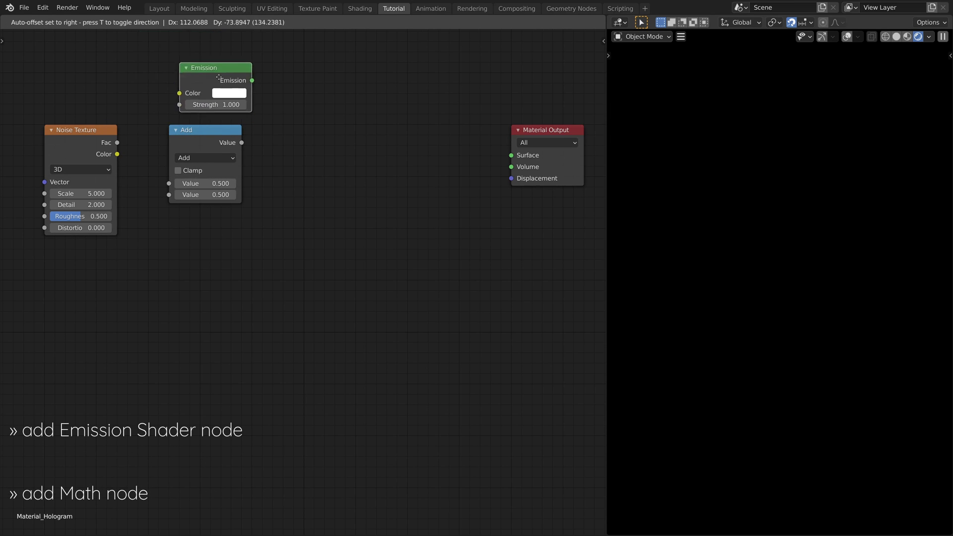
{"action": "left_click", "coordinate": [302, 128]}
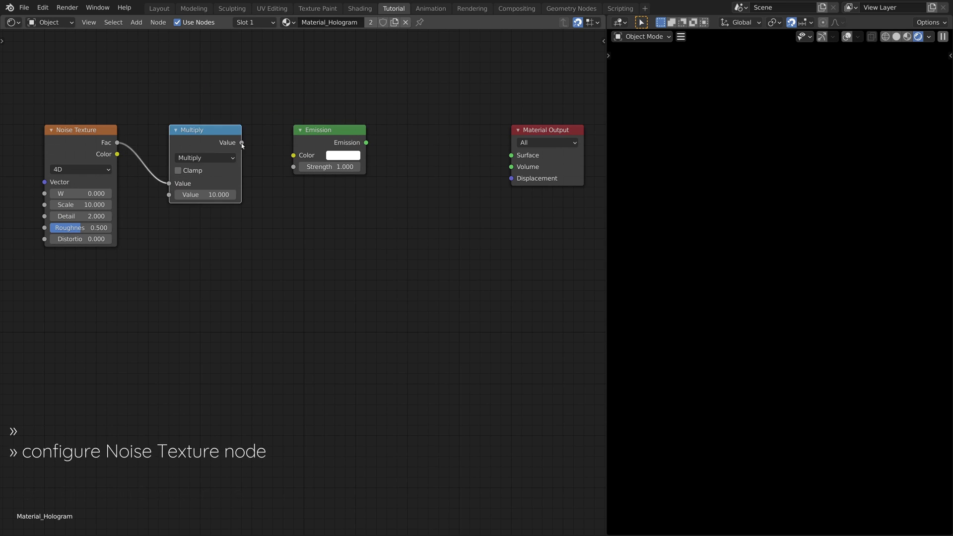
Wire Noise Fac through Multiply into Emission Strength, Emission into Surface, and raise Material Output.
{"action": "left_click_drag", "start_coordinate": [241, 143], "coordinate": [281, 169]}
{"action": "left_click_drag", "start_coordinate": [293, 168], "coordinate": [293, 167]}
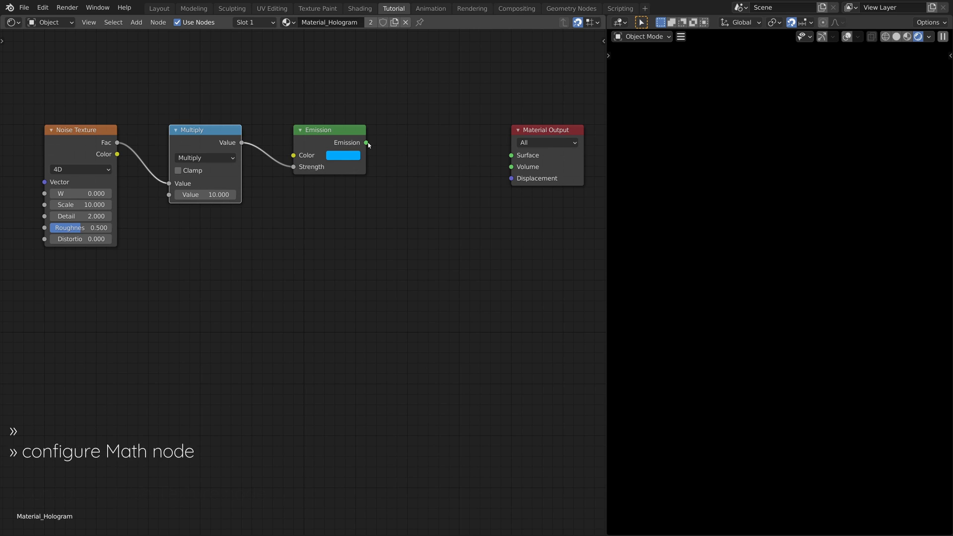
{"action": "left_click_drag", "start_coordinate": [366, 143], "coordinate": [444, 160]}
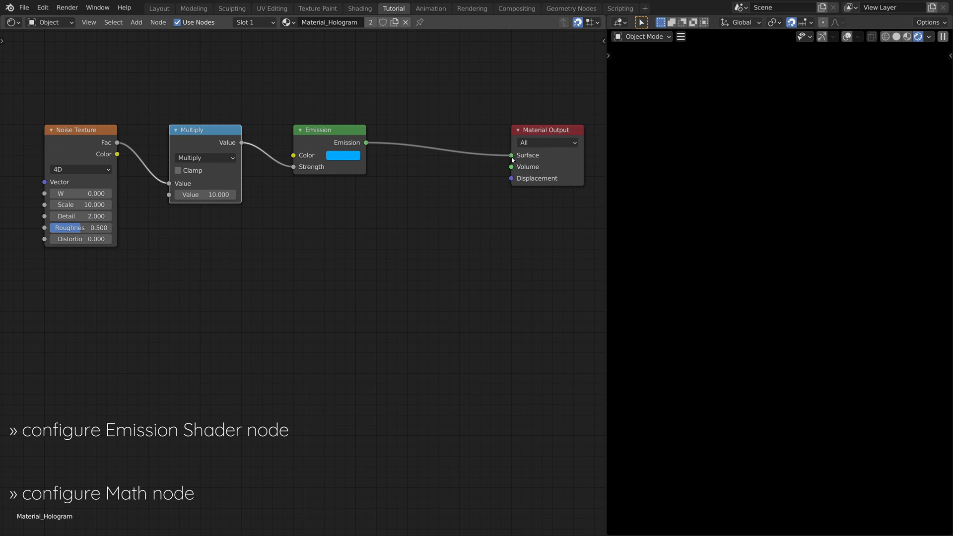
{"action": "left_click_drag", "start_coordinate": [512, 160], "coordinate": [511, 157]}
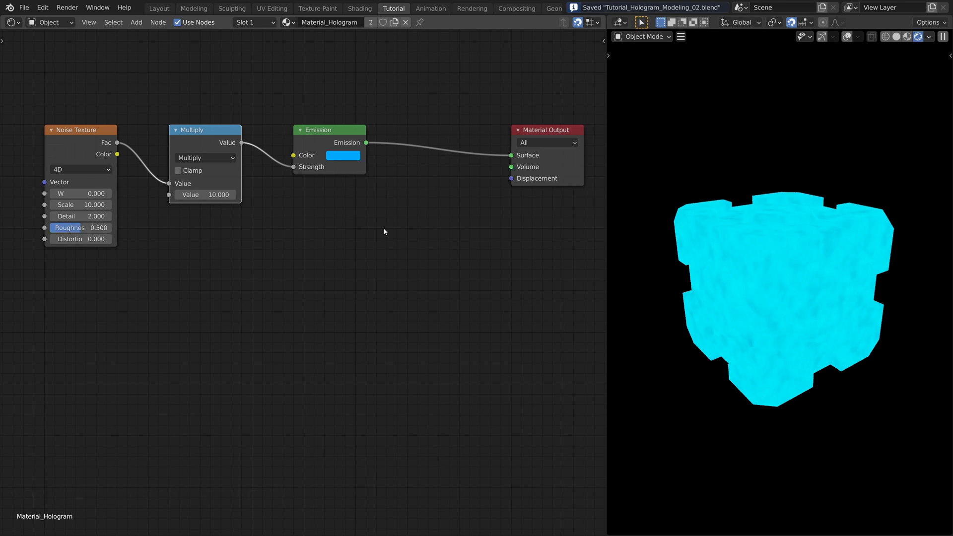
{"action": "middle_click_drag", "start_coordinate": [414, 198], "coordinate": [404, 383]}
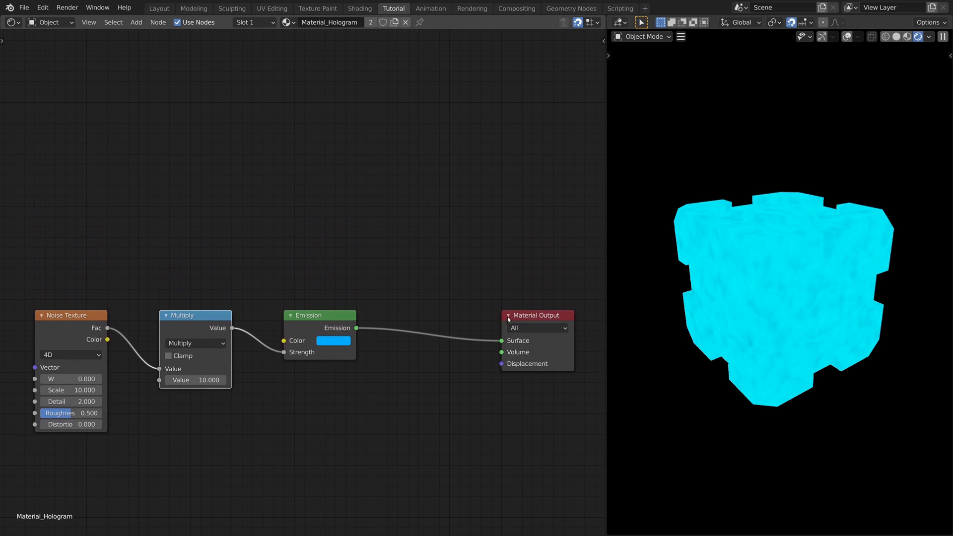
{"action": "left_click_drag", "start_coordinate": [515, 319], "coordinate": [514, 78]}
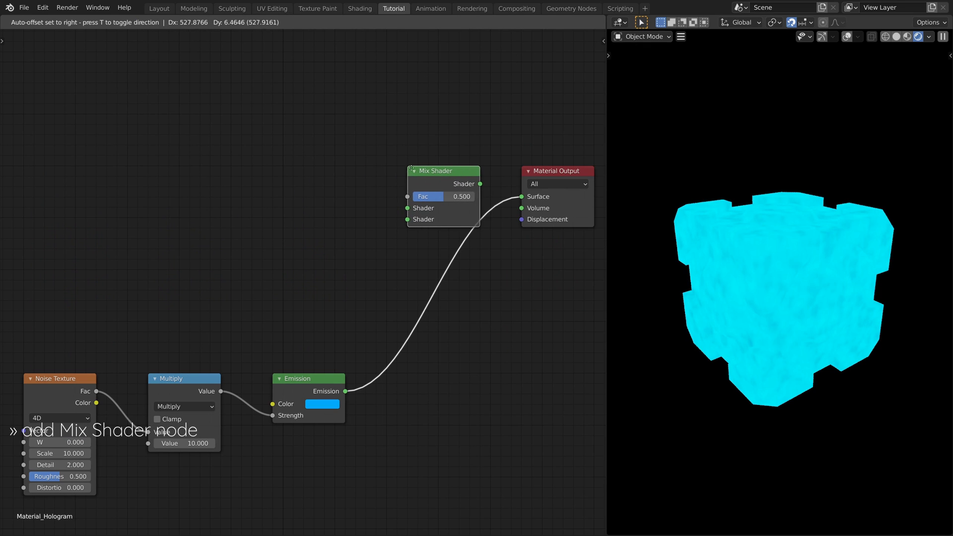
Drop a Mix Shader onto the Emission–Output link and place Transparent BSDF and Texture Coordinate nodes.
{"action": "left_click", "coordinate": [413, 168]}
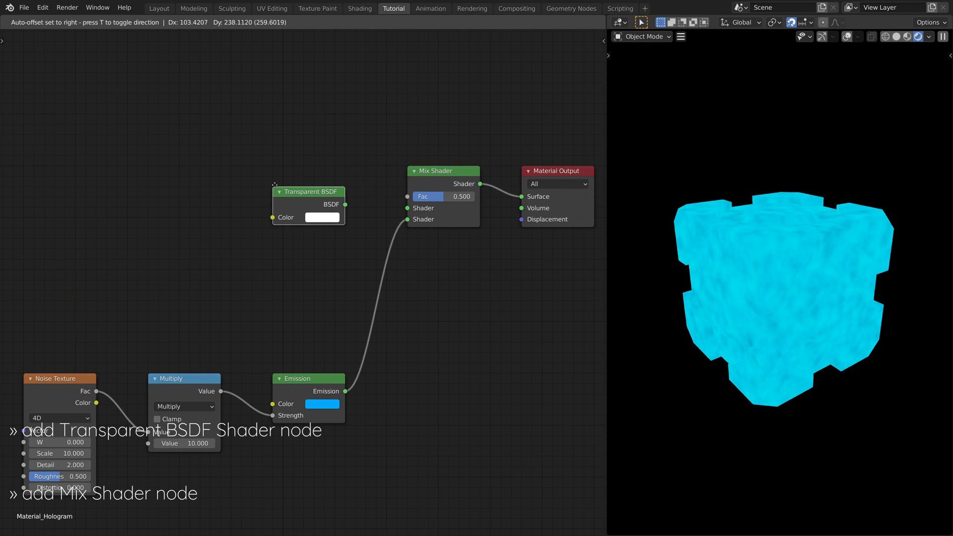
{"action": "left_click", "coordinate": [286, 188]}
{"action": "key", "text": "shift+a"}
{"action": "left_click", "coordinate": [143, 38]}
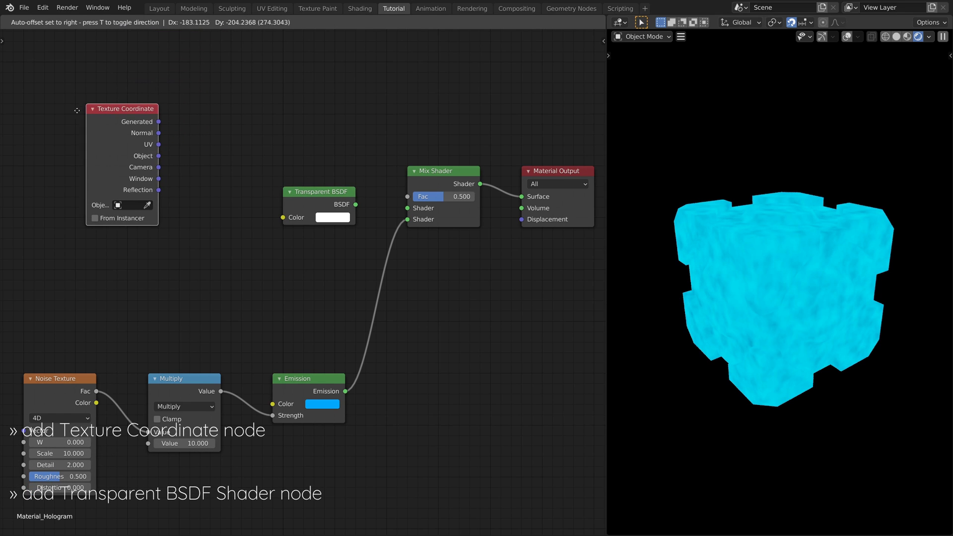
{"action": "left_click", "coordinate": [15, 144]}
Add a Separate XYZ node and a ColorRamp node.
{"action": "key", "text": "shift+a"}
{"action": "left_click", "coordinate": [144, 36]}
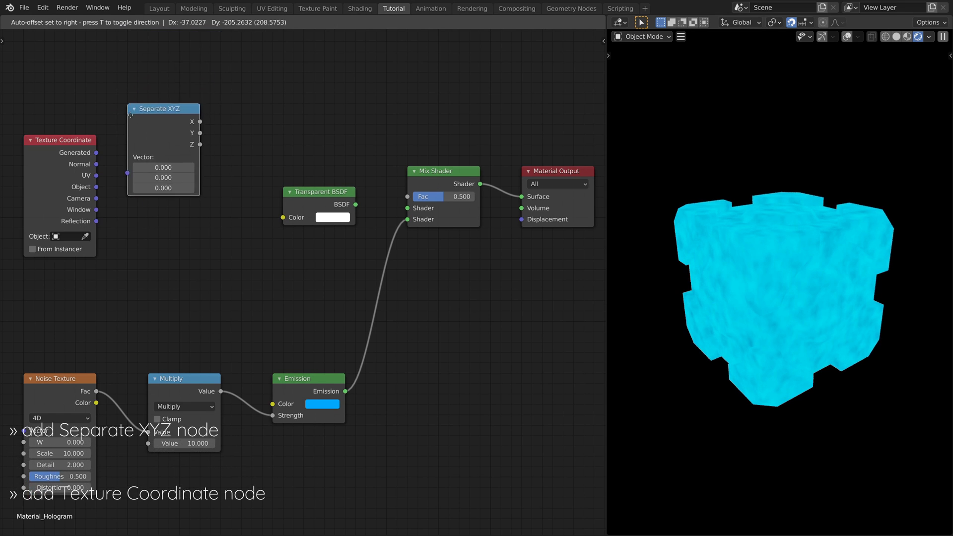
{"action": "left_click", "coordinate": [130, 138]}
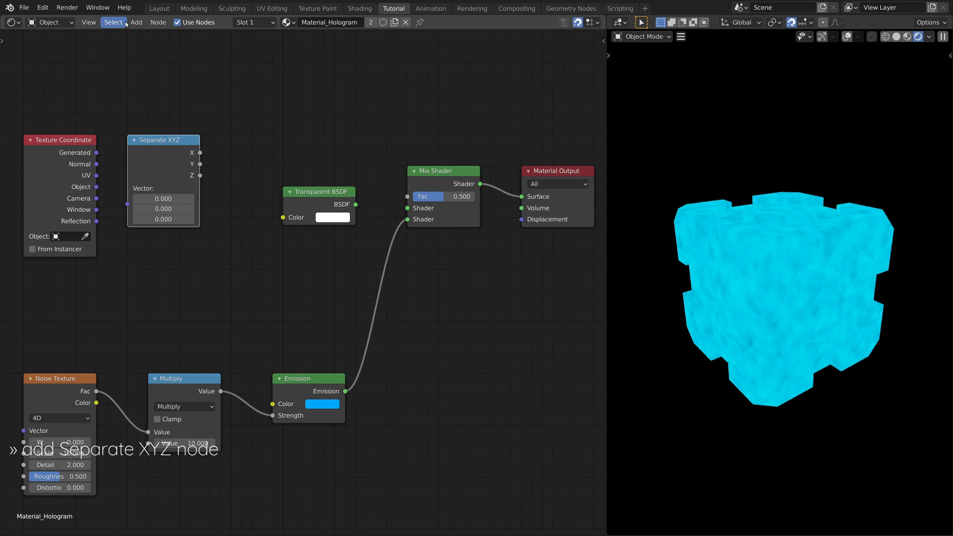
{"action": "key", "text": "shift+a"}
{"action": "left_click", "coordinate": [145, 40]}
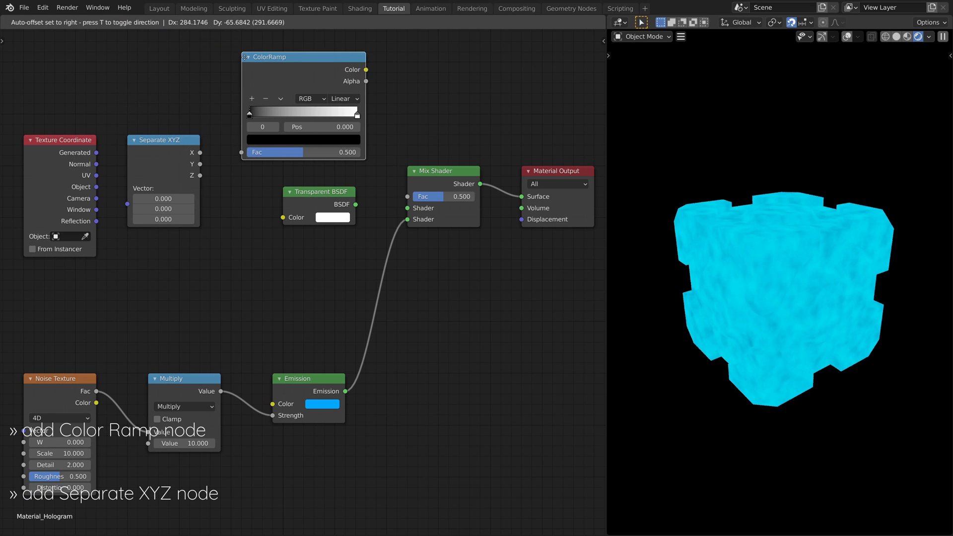
Place the ColorRamp, link Generated to Separate XYZ, and ColorRamp Color to Mix Fac.
{"action": "left_click", "coordinate": [231, 64]}
{"action": "left_click_drag", "start_coordinate": [113, 181], "coordinate": [127, 204]}
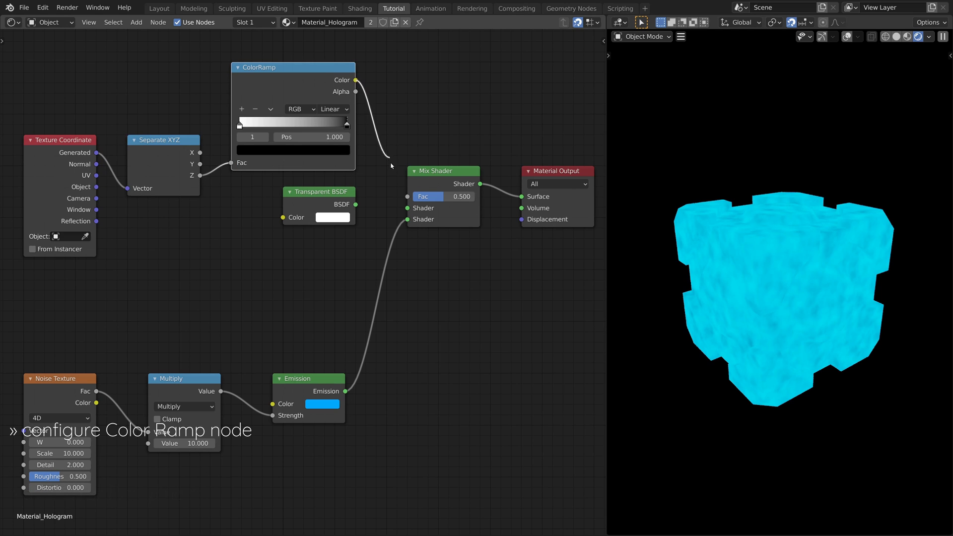
{"action": "left_click_drag", "start_coordinate": [405, 203], "coordinate": [408, 208]}
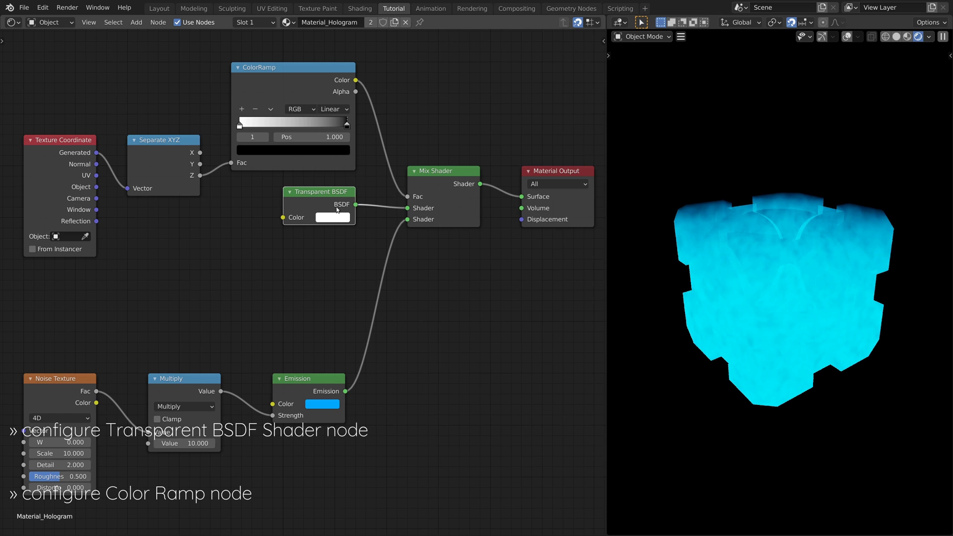
Set the Transparent BSDF colour saturation to 0.5 and move Material Output up-right.
{"action": "left_click", "coordinate": [324, 221]}
{"action": "left_click", "coordinate": [371, 173]}
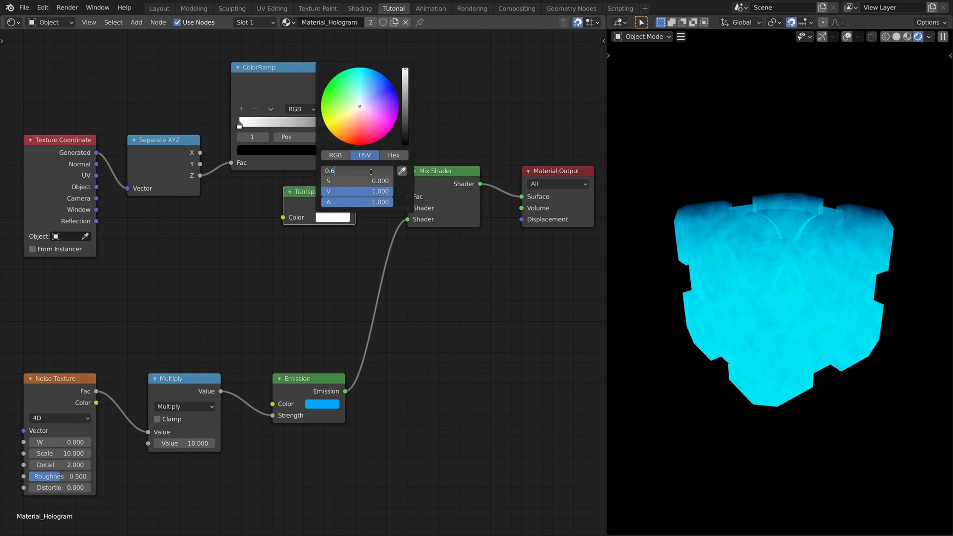
{"action": "left_click", "coordinate": [363, 181]}
{"action": "type", "text": "0.5"}
{"action": "key", "text": "Return"}
{"action": "scroll", "coordinate": [436, 103], "scroll_direction": "down", "scroll_amount": 3}
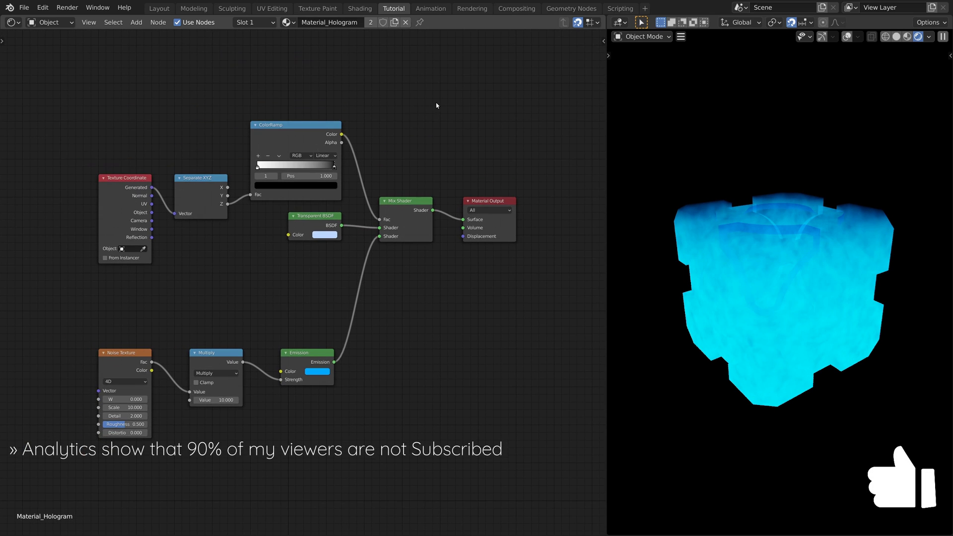
{"action": "middle_click_drag", "start_coordinate": [436, 102], "coordinate": [364, 171]}
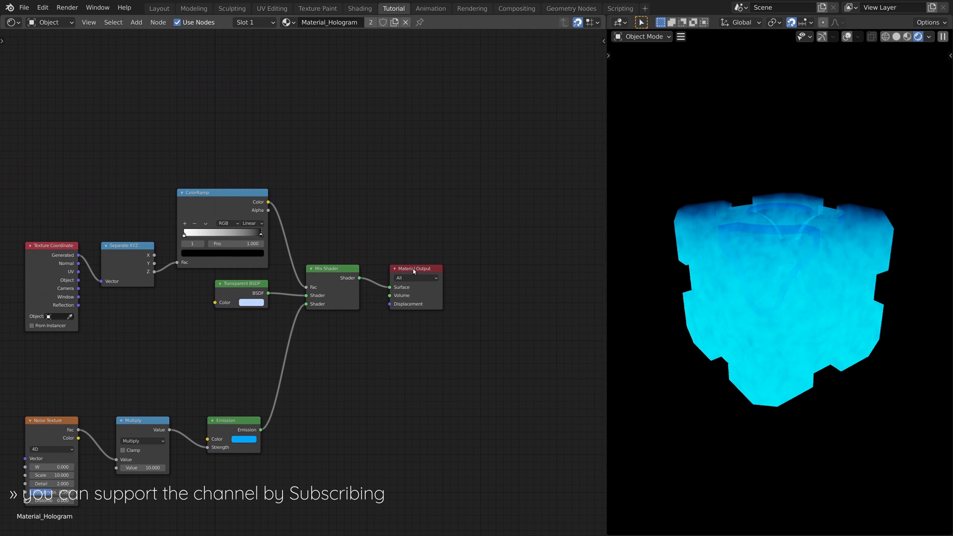
{"action": "left_click_drag", "start_coordinate": [413, 269], "coordinate": [527, 81]}
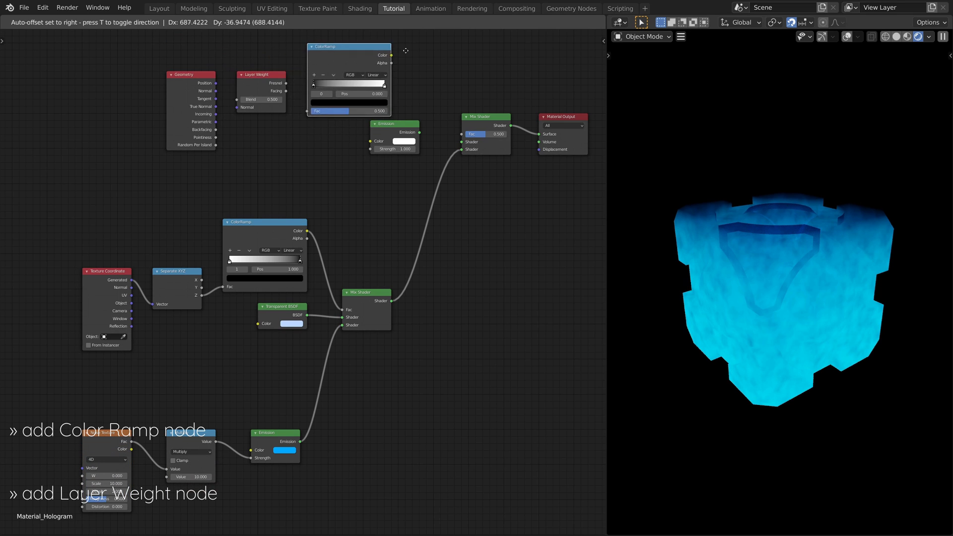
Place the edge-glow ColorRamp above the white Emission and link its Color to the Mix Shader Fac.
{"action": "left_click", "coordinate": [354, 48]}
{"action": "middle_click_drag", "start_coordinate": [286, 147], "coordinate": [262, 198]}
{"action": "scroll", "coordinate": [200, 167], "scroll_direction": "up", "scroll_amount": 2}
{"action": "middle_click_drag", "start_coordinate": [199, 167], "coordinate": [99, 255]}
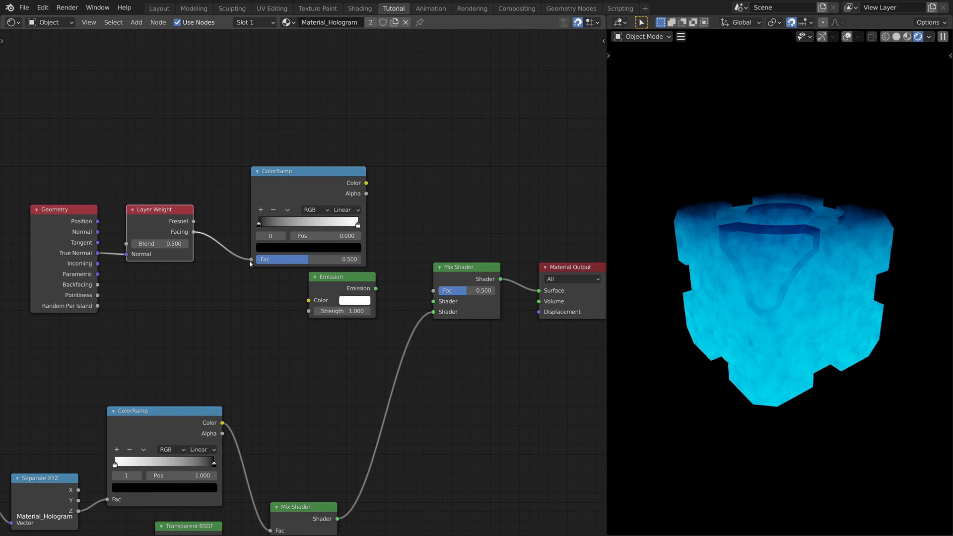
{"action": "left_click_drag", "start_coordinate": [391, 233], "coordinate": [434, 290]}
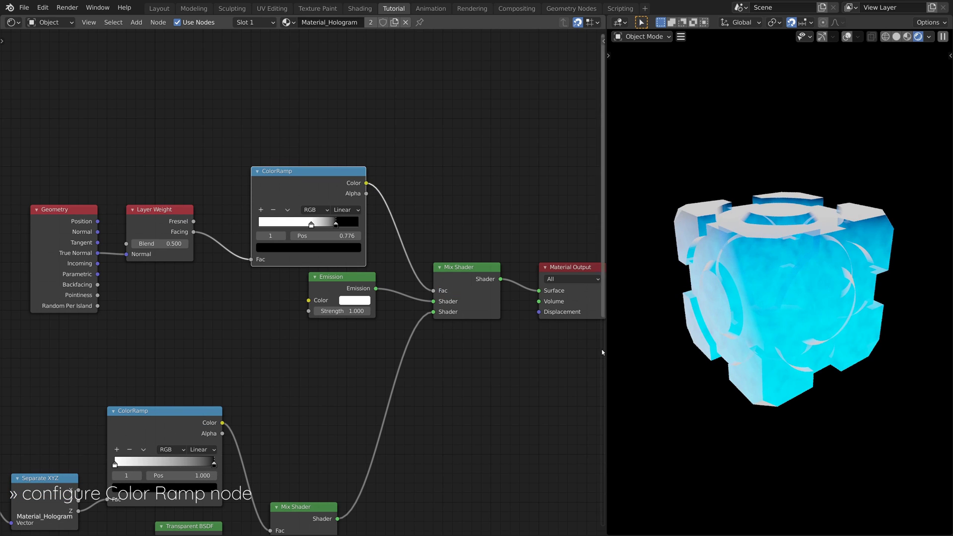
Zoom out and pan the Node Editor to see the whole hologram node graph.
{"action": "scroll", "coordinate": [382, 129], "scroll_direction": "down", "scroll_amount": 1}
{"action": "middle_click_drag", "start_coordinate": [383, 129], "coordinate": [275, 196]}
{"action": "scroll", "coordinate": [304, 176], "scroll_direction": "down", "scroll_amount": 2}
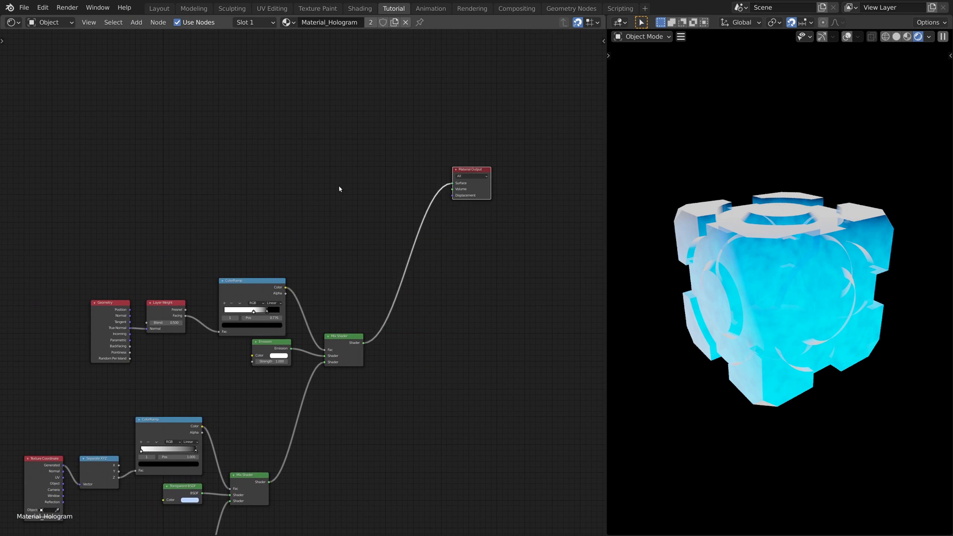
{"action": "scroll", "coordinate": [347, 188], "scroll_direction": "up", "scroll_amount": 2}
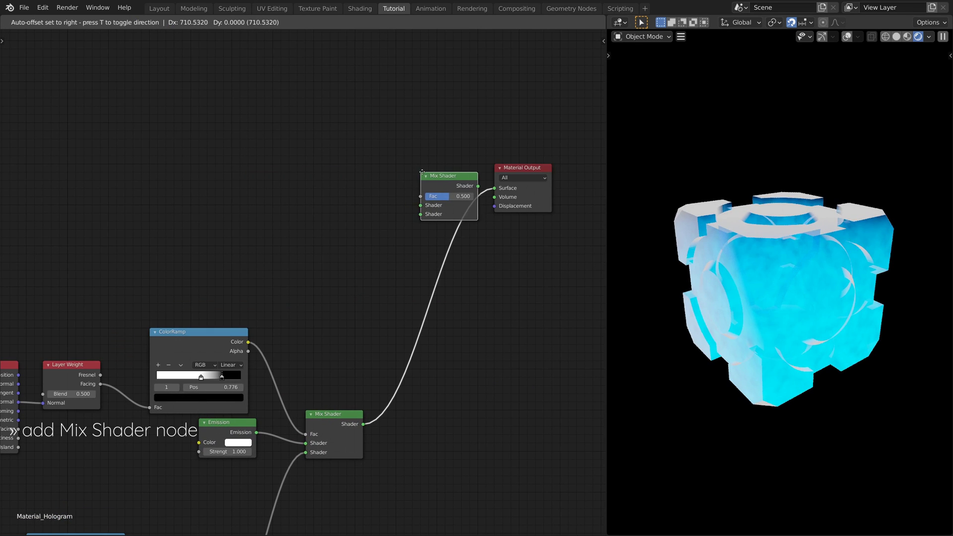
Insert the Mix Shader on the Surface link and add Bevel, Geometry, Vector Math and ColorRamp nodes.
{"action": "left_click", "coordinate": [421, 175]}
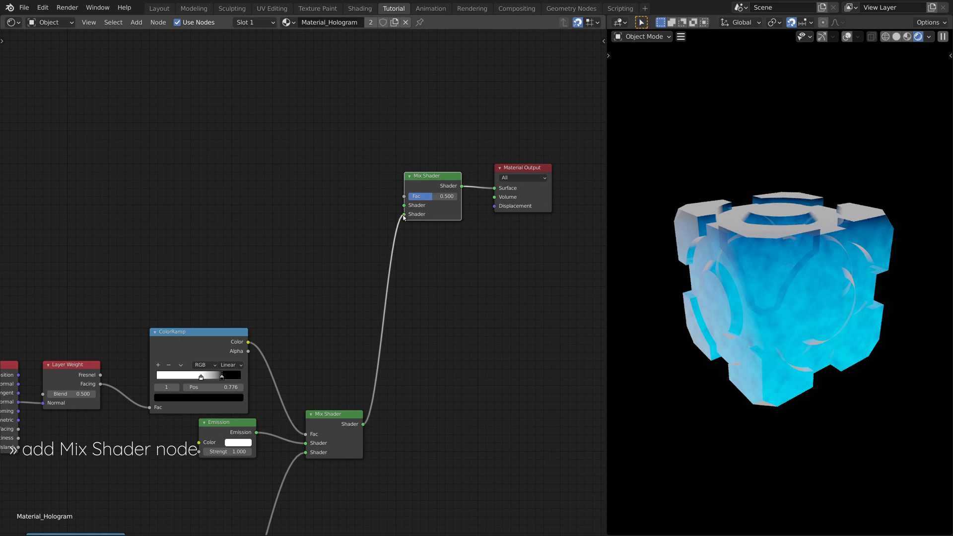
{"action": "key", "text": "shift+a"}
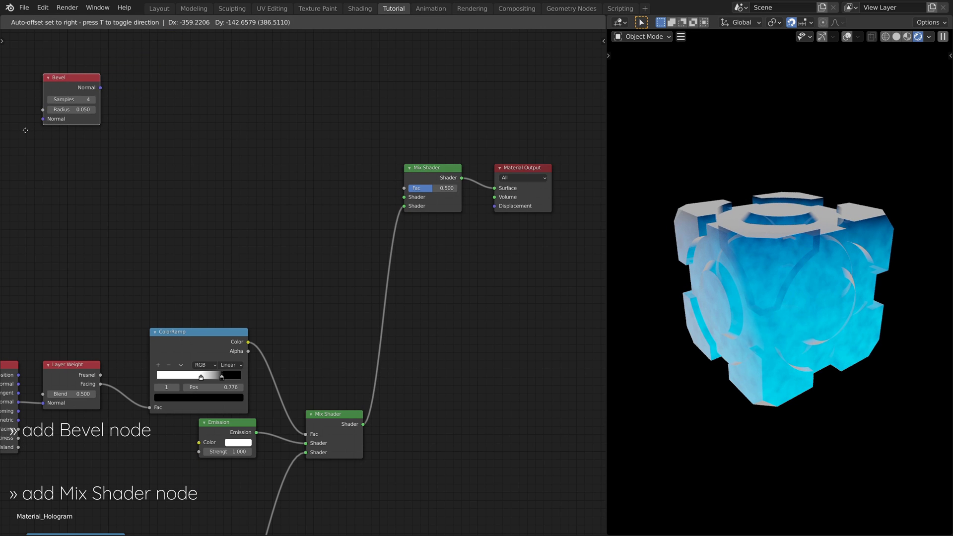
{"action": "left_click", "coordinate": [25, 130]}
{"action": "key", "text": "shift+a"}
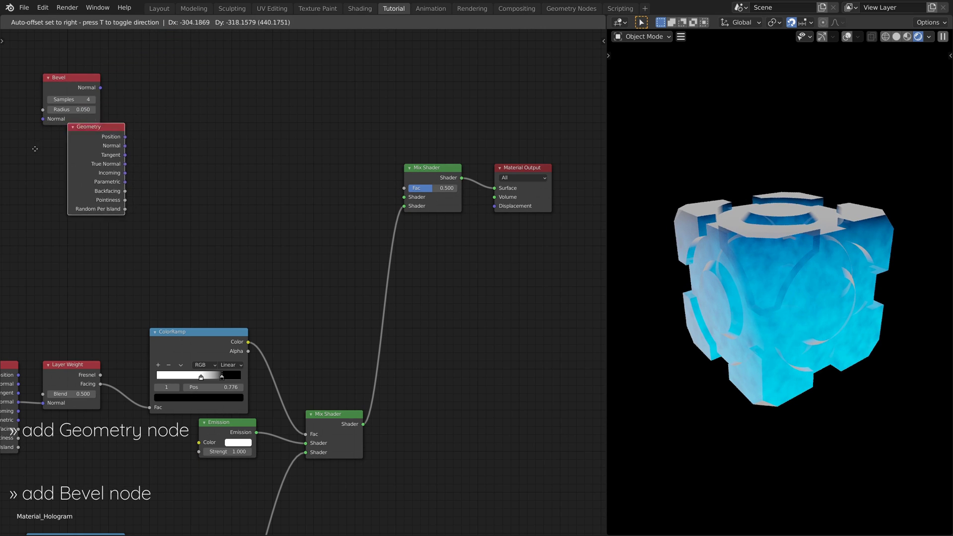
{"action": "left_click", "coordinate": [56, 143]}
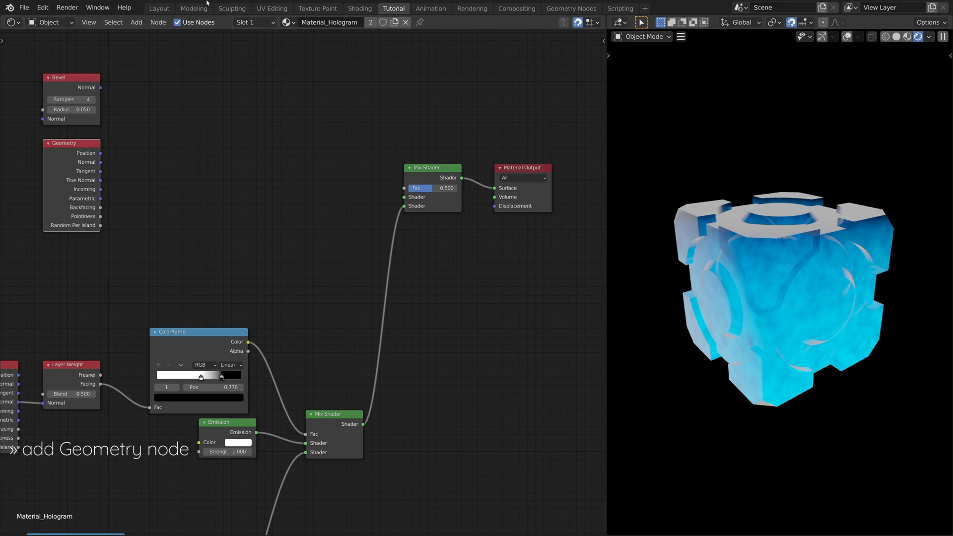
{"action": "key", "text": "shift+a"}
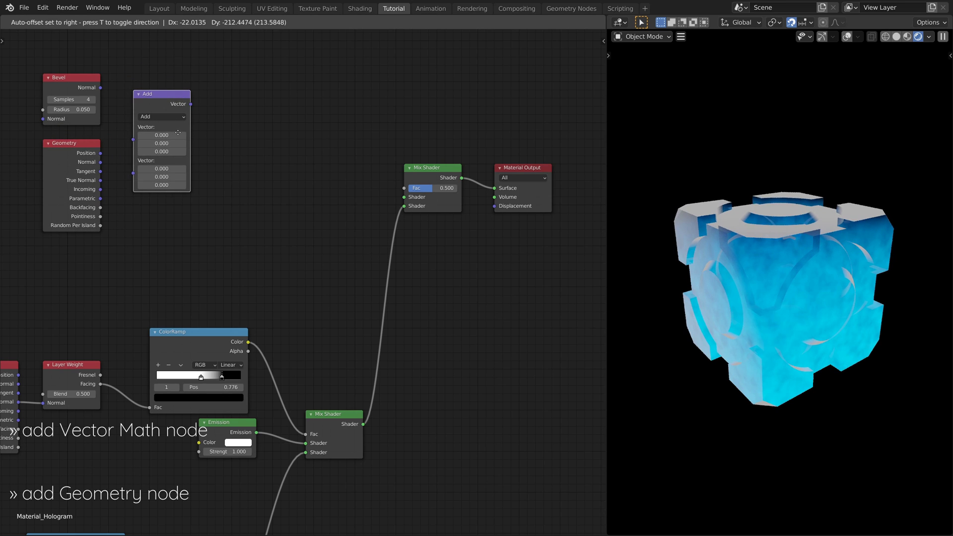
{"action": "left_click", "coordinate": [145, 113]}
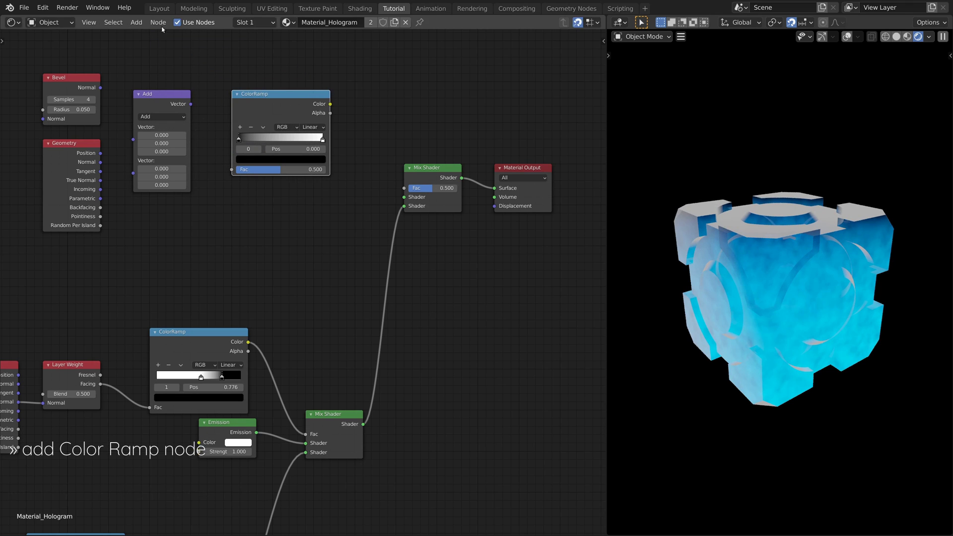
{"action": "left_click", "coordinate": [263, 93]}
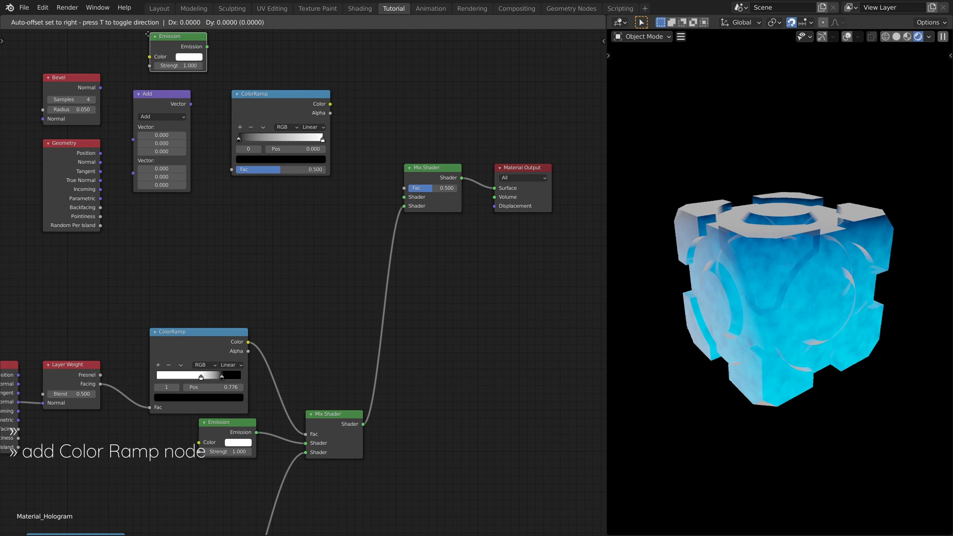
Place an Emission node, route Bevel Normal through Dot Product into a ColorRamp (stop 0.791) driving Mix Fac.
{"action": "left_click", "coordinate": [322, 240]}
{"action": "left_click_drag", "start_coordinate": [100, 87], "coordinate": [133, 127]}
{"action": "left_click_drag", "start_coordinate": [190, 105], "coordinate": [306, 140]}
{"action": "left_click_drag", "start_coordinate": [331, 104], "coordinate": [353, 144]}
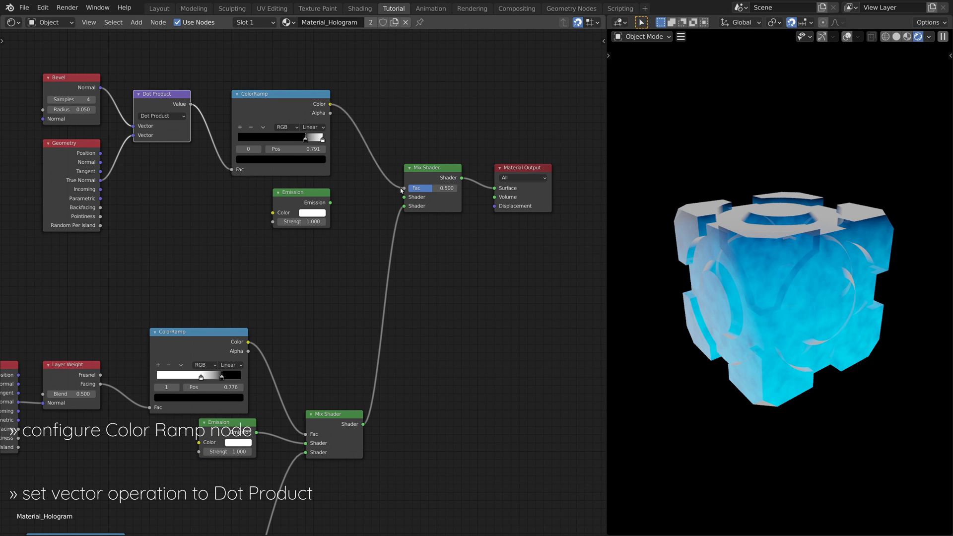
{"action": "left_click_drag", "start_coordinate": [400, 187], "coordinate": [403, 188]}
Plug the Emission into the Mix Shader with Strength 2 and move Material Output up-right.
{"action": "left_click_drag", "start_coordinate": [330, 202], "coordinate": [404, 199]}
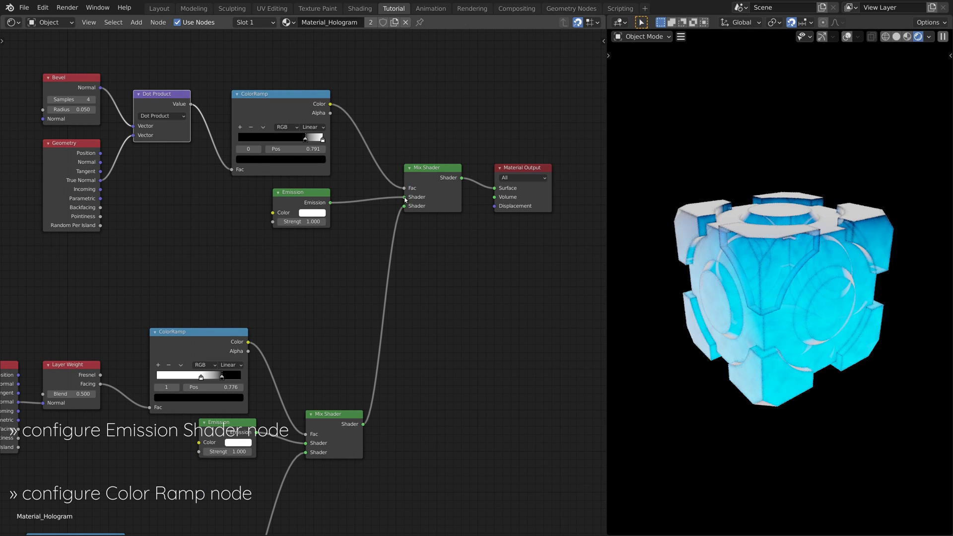
{"action": "left_click", "coordinate": [303, 222]}
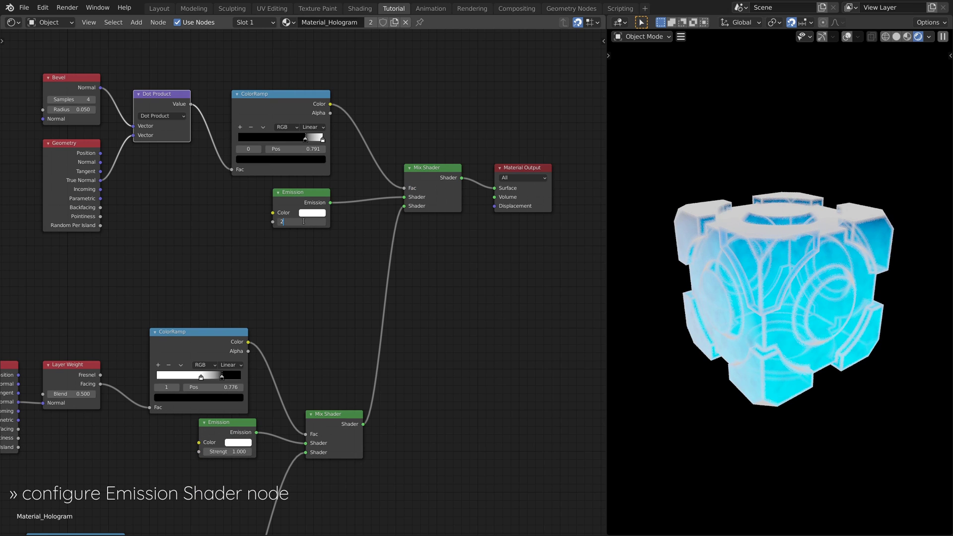
{"action": "type", "text": "2"}
{"action": "key", "text": "Return"}
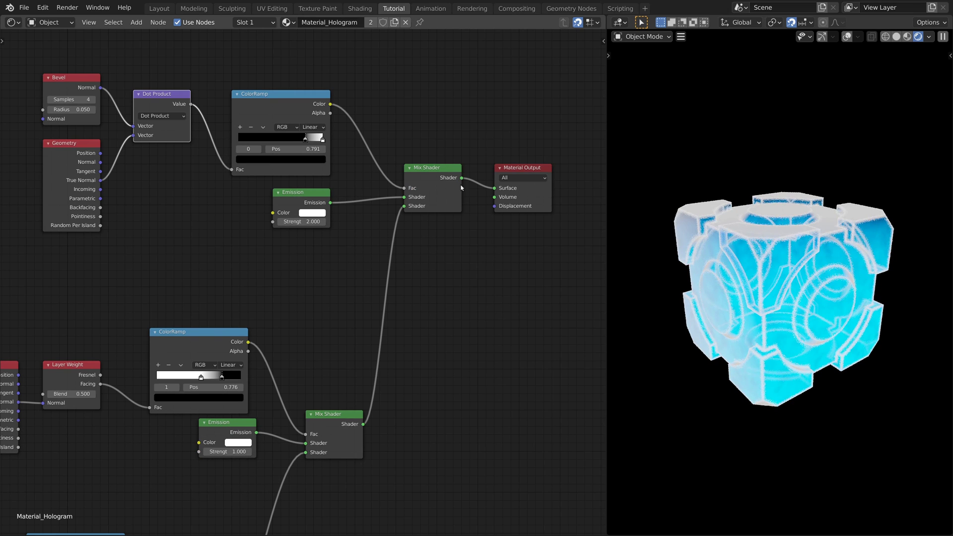
{"action": "scroll", "coordinate": [421, 154], "scroll_direction": "down", "scroll_amount": 2}
{"action": "middle_click_drag", "start_coordinate": [467, 147], "coordinate": [397, 253], "text": "ctrl"}
{"action": "left_click_drag", "start_coordinate": [380, 318], "coordinate": [455, 110]}
Drop a new Mix Shader onto the output link and add Wave Texture and Transparent BSDF nodes.
{"action": "scroll", "coordinate": [287, 198], "scroll_direction": "up", "scroll_amount": 2}
{"action": "key", "text": "shift+a"}
{"action": "left_click", "coordinate": [228, 171]}
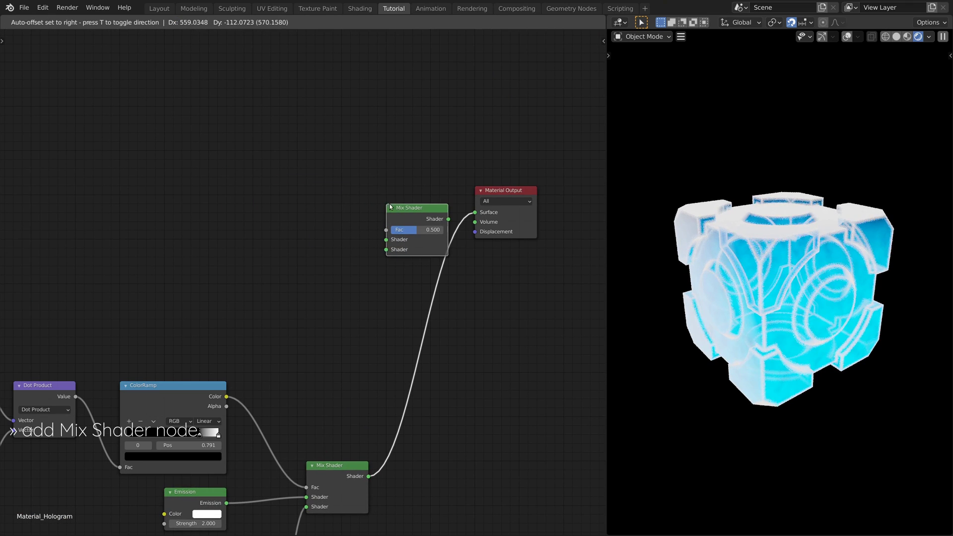
{"action": "left_click", "coordinate": [390, 204]}
{"action": "key", "text": "shift+a"}
{"action": "left_click", "coordinate": [178, 60]}
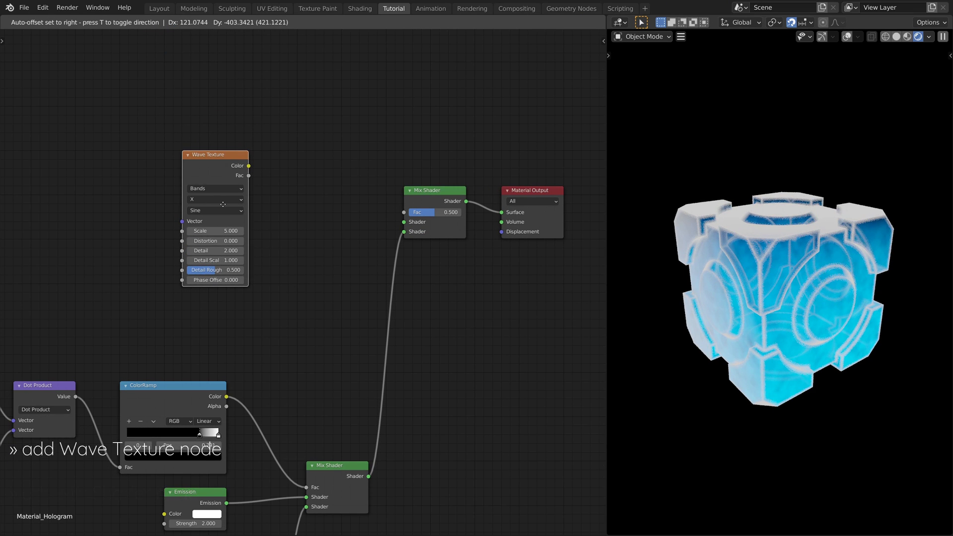
{"action": "left_click", "coordinate": [264, 204]}
{"action": "key", "text": "shift+a"}
{"action": "left_click", "coordinate": [183, 47]}
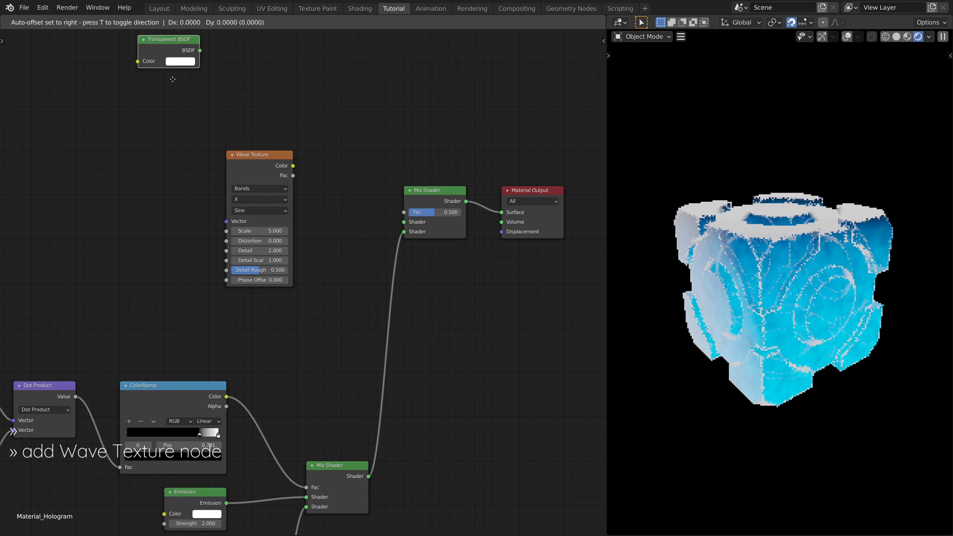
{"action": "left_click", "coordinate": [382, 299]}
Set the Wave Texture bands to Z with Distortion 1 and link its Fac to the Mix Fac.
{"action": "left_click", "coordinate": [250, 199]}
{"action": "left_click", "coordinate": [254, 229]}
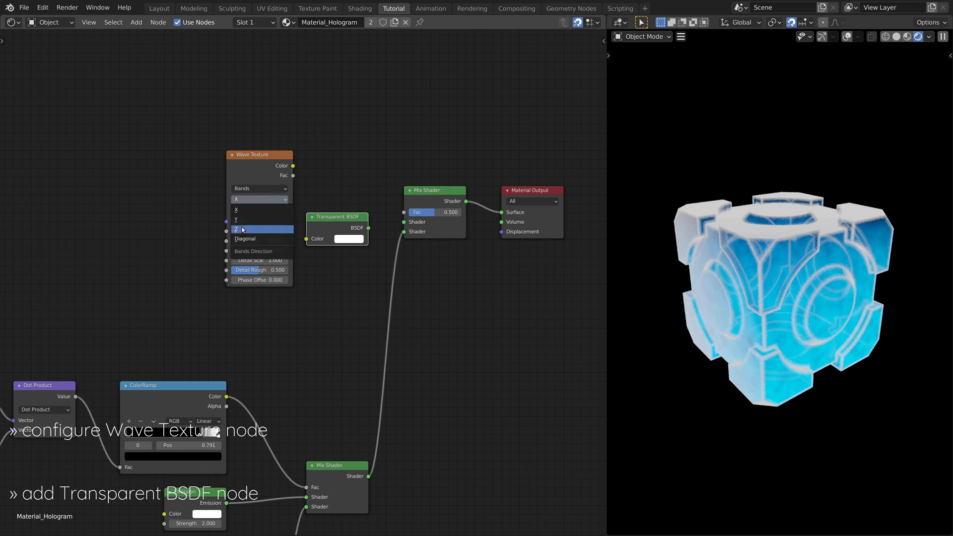
{"action": "type", "text": "1"}
{"action": "key", "text": "Return"}
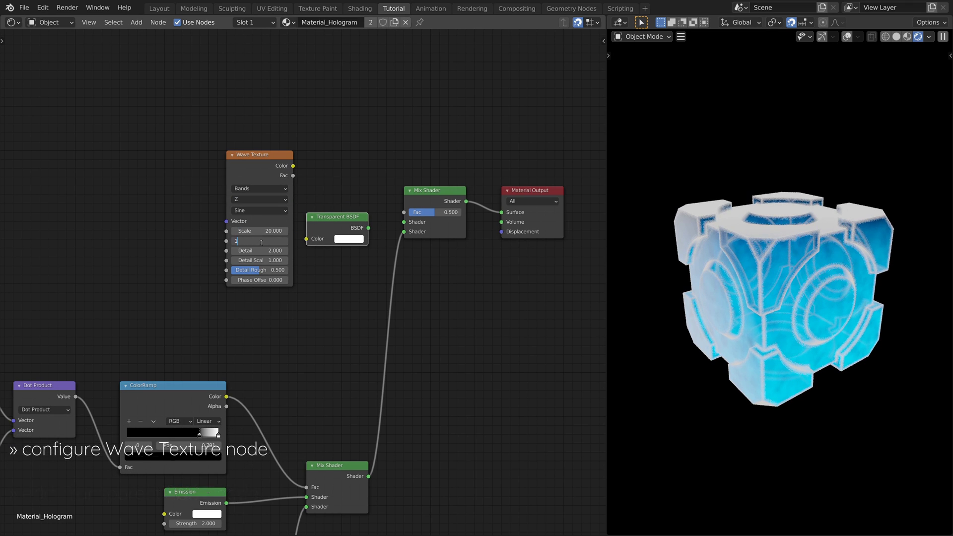
{"action": "left_click_drag", "start_coordinate": [293, 175], "coordinate": [404, 212]}
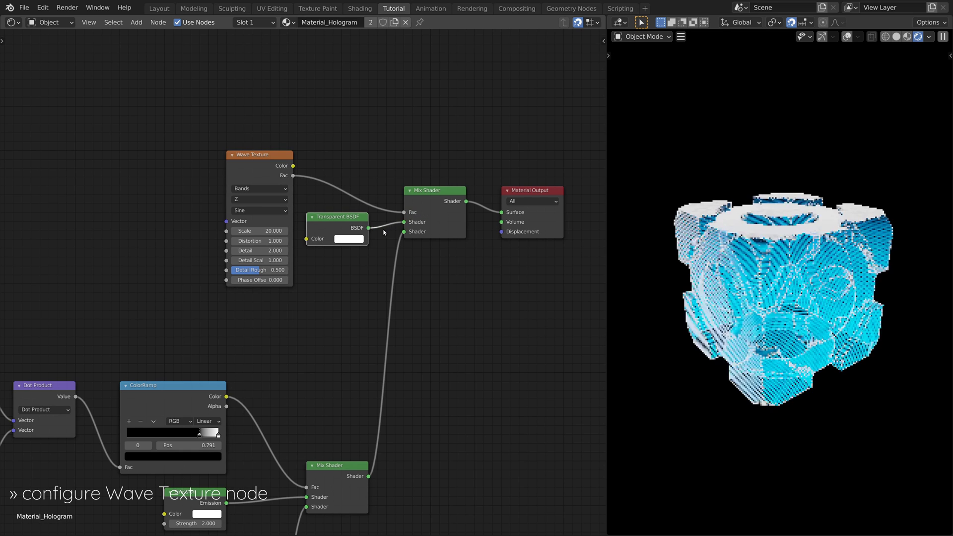
Darken the Transparent BSDF colour to grey (Value 0.234) and zoom out over the node tree.
{"action": "left_click", "coordinate": [354, 240]}
{"action": "left_click_drag", "start_coordinate": [410, 128], "coordinate": [413, 154]}
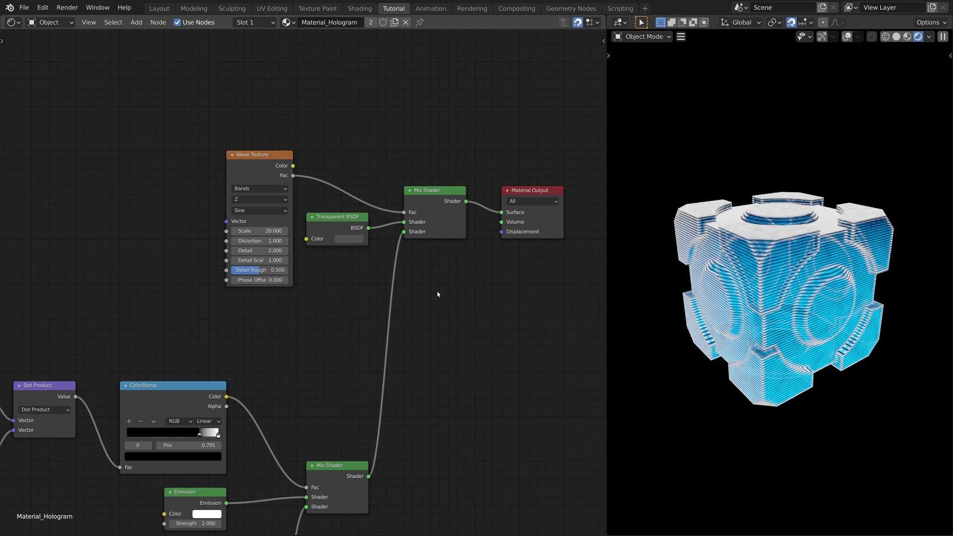
{"action": "scroll", "coordinate": [438, 294], "scroll_direction": "down", "scroll_amount": 5}
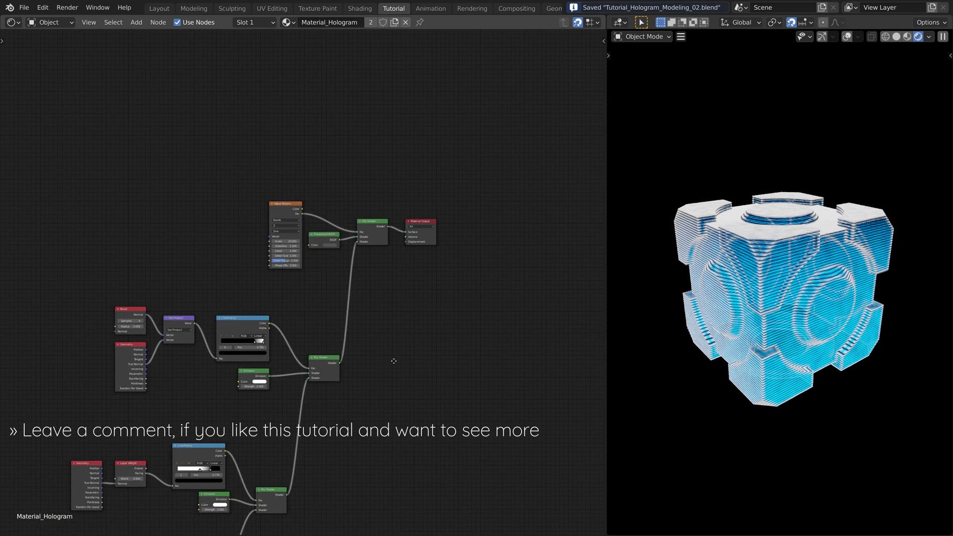
{"action": "scroll", "coordinate": [457, 243], "scroll_direction": "down", "scroll_amount": 1}
{"action": "middle_click_drag", "start_coordinate": [457, 242], "coordinate": [466, 213]}
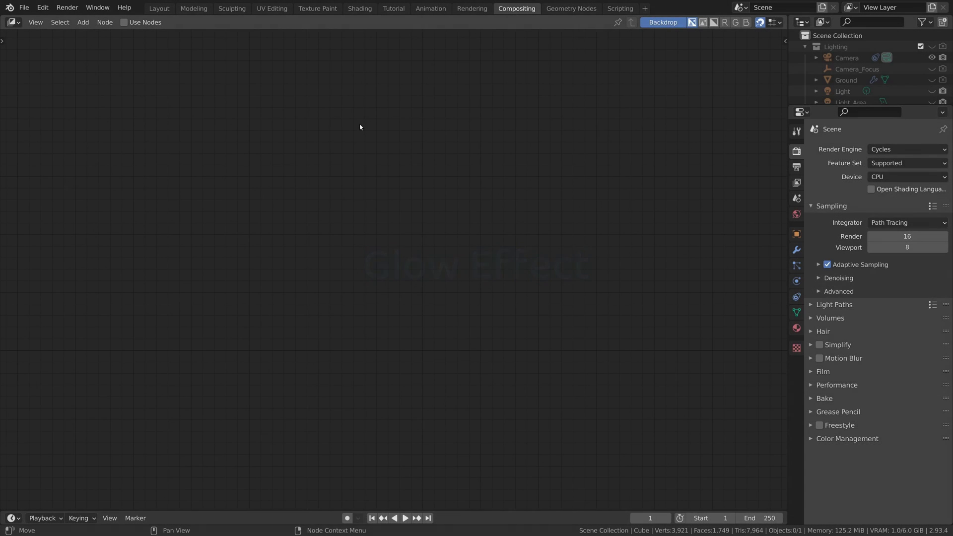
Maximize the compositor, enable Use Nodes, and link the Render Layers Image output to the Viewer node.
{"action": "key", "text": "ctrl+space"}
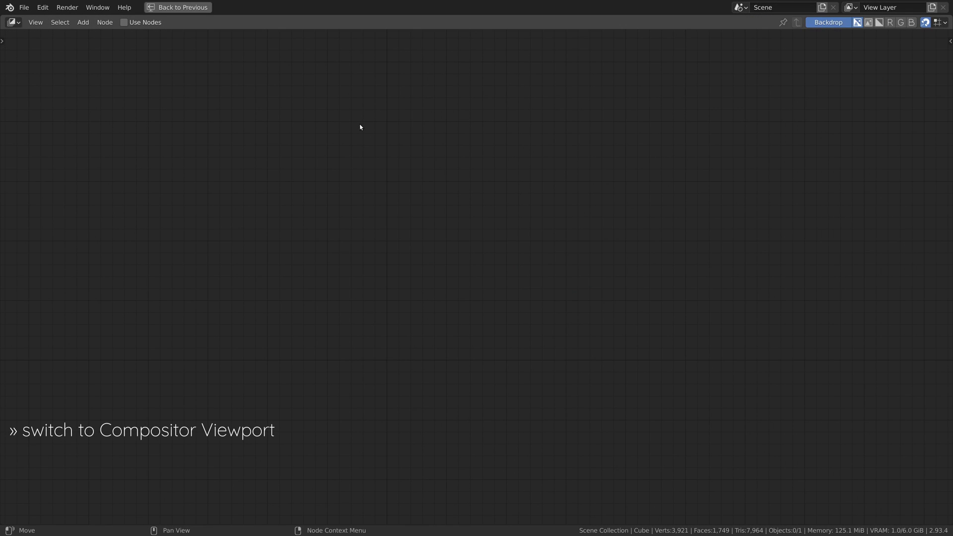
{"action": "left_click", "coordinate": [150, 22]}
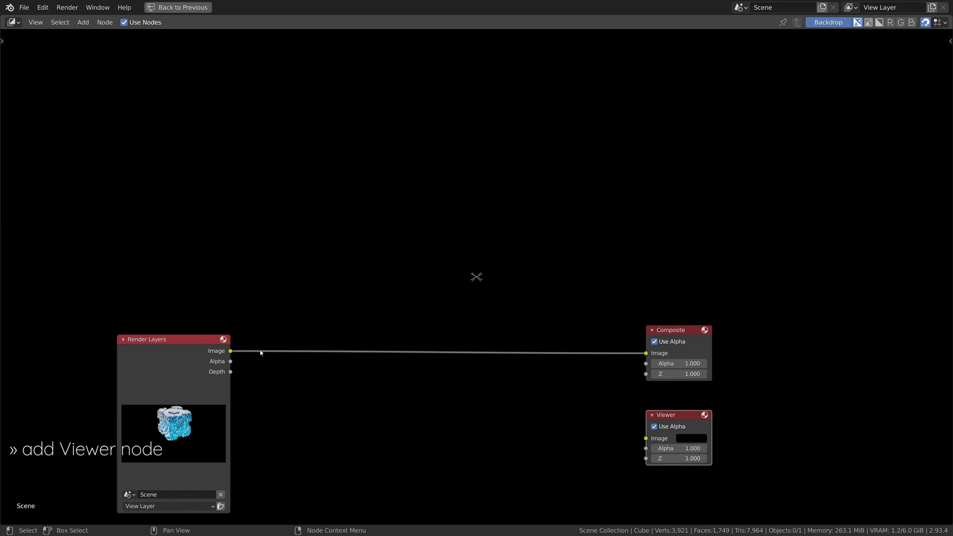
{"action": "left_click_drag", "start_coordinate": [231, 351], "coordinate": [358, 369]}
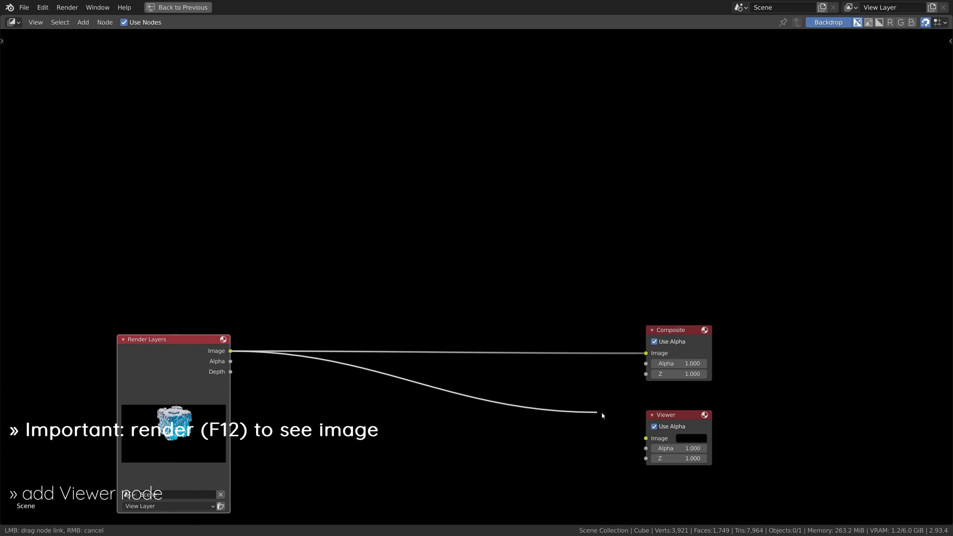
{"action": "left_click_drag", "start_coordinate": [607, 417], "coordinate": [645, 439]}
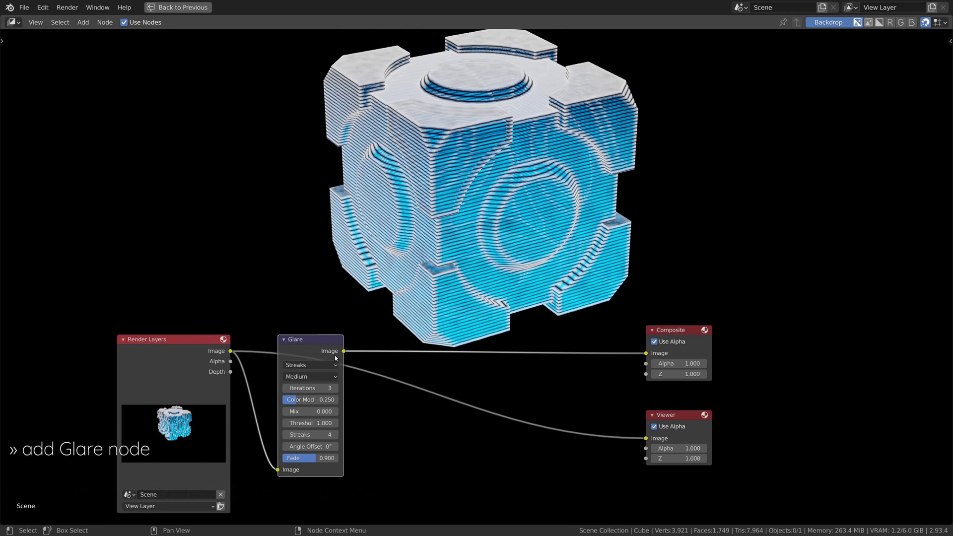
Insert a Glare node into the render-to-composite link as Fog Glow, Size 9, Mix 0.5.
{"action": "left_click", "coordinate": [317, 365]}
{"action": "left_click", "coordinate": [316, 365]}
{"action": "left_click", "coordinate": [336, 414]}
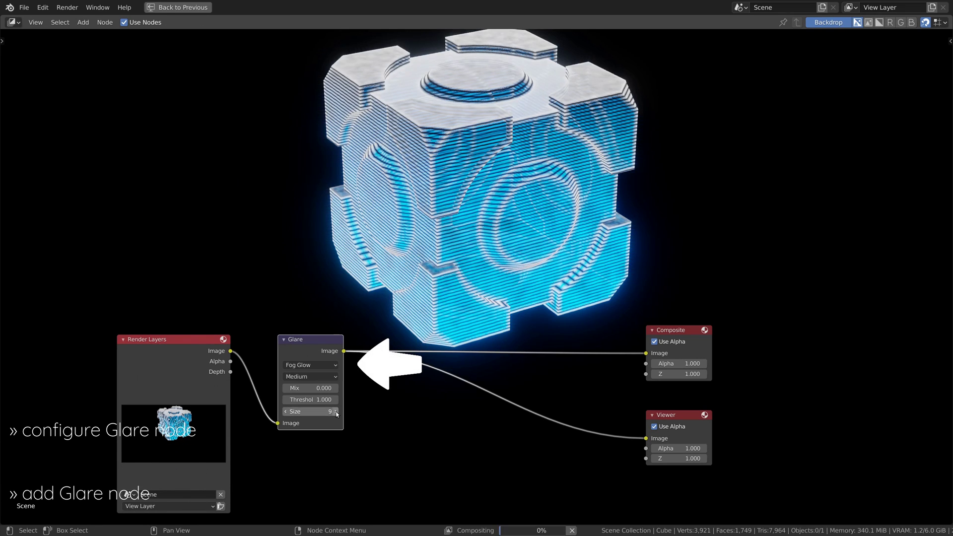
{"action": "left_click", "coordinate": [336, 412]}
{"action": "left_click", "coordinate": [315, 388]}
{"action": "type", "text": "0.5"}
{"action": "key", "text": "Return"}
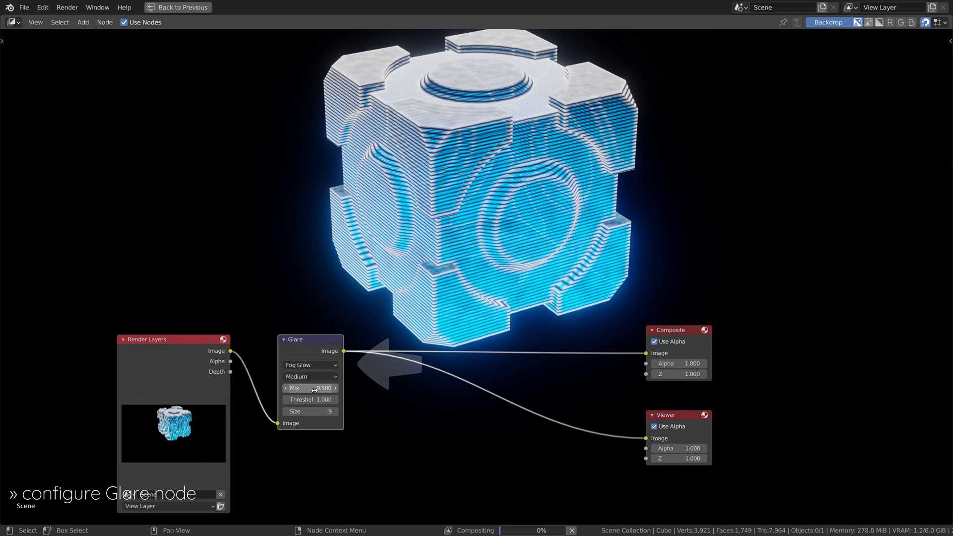